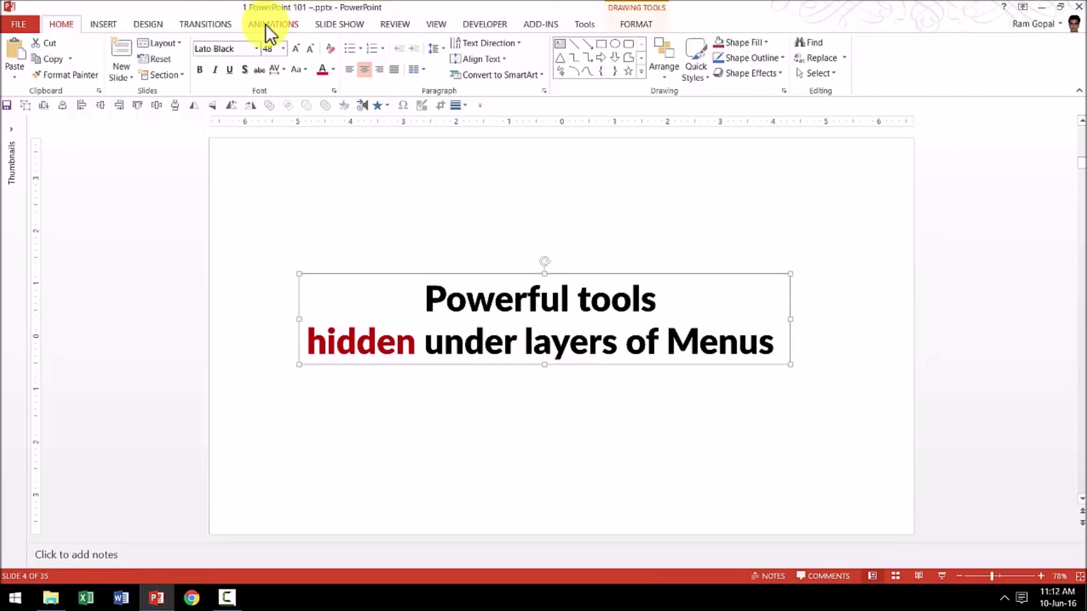
Look through the Animations tab and the Home Arrange options without changing anything
left_click(267, 25)
left_click(63, 25)
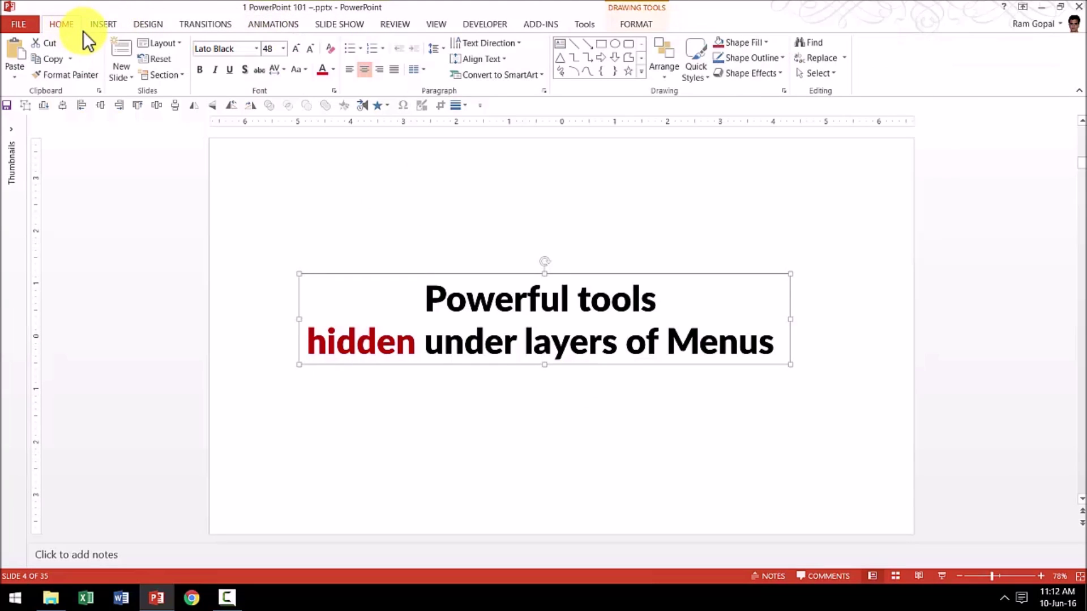
left_click(666, 68)
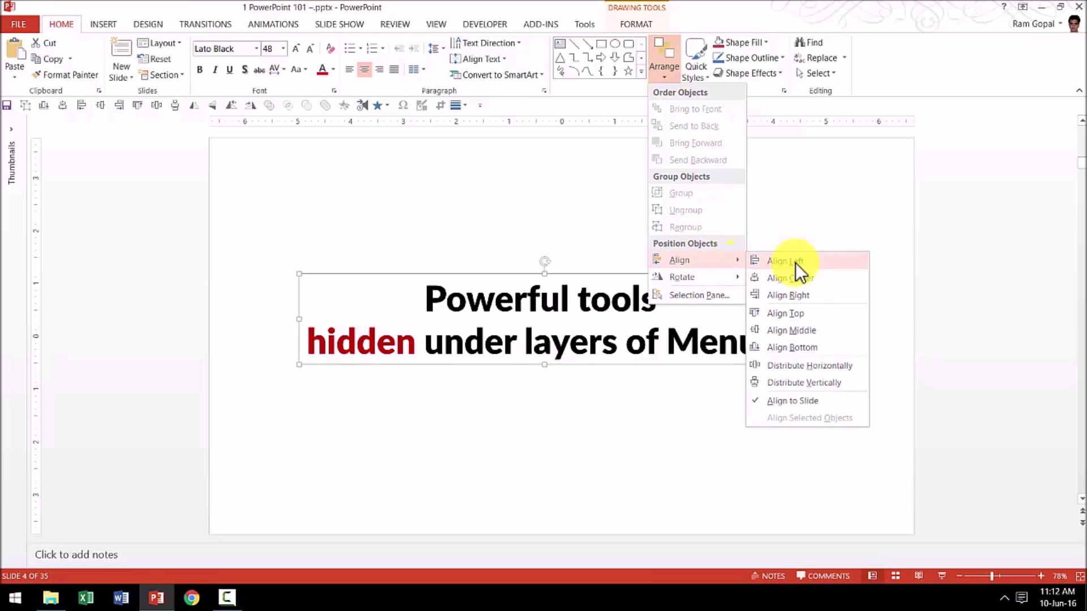
left_click(817, 464)
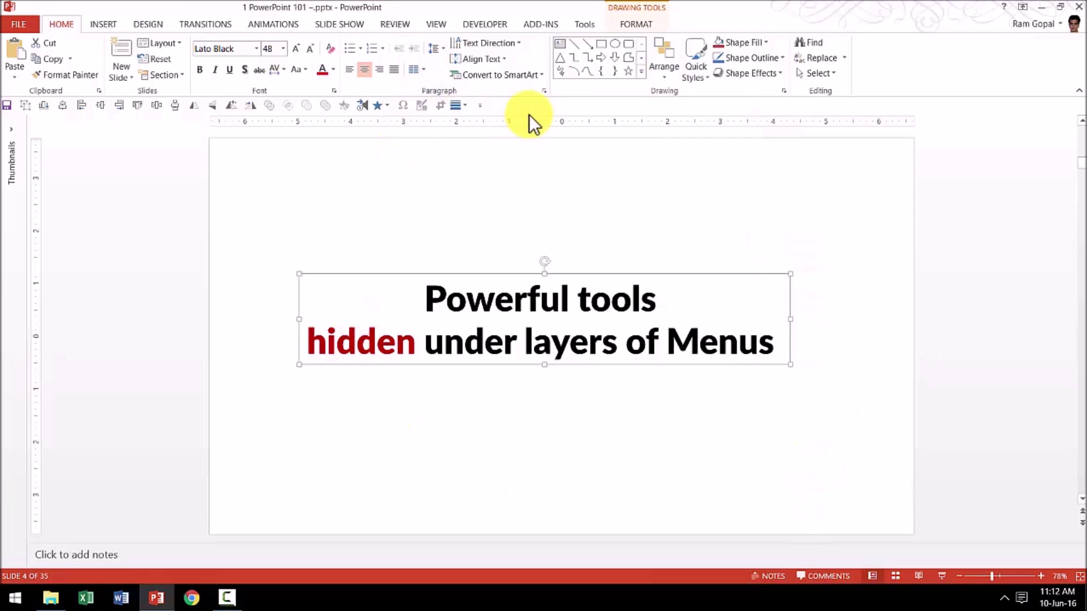
Cancel the Paragraph dialog and show the presentation's Info page with its file properties
left_click(545, 90)
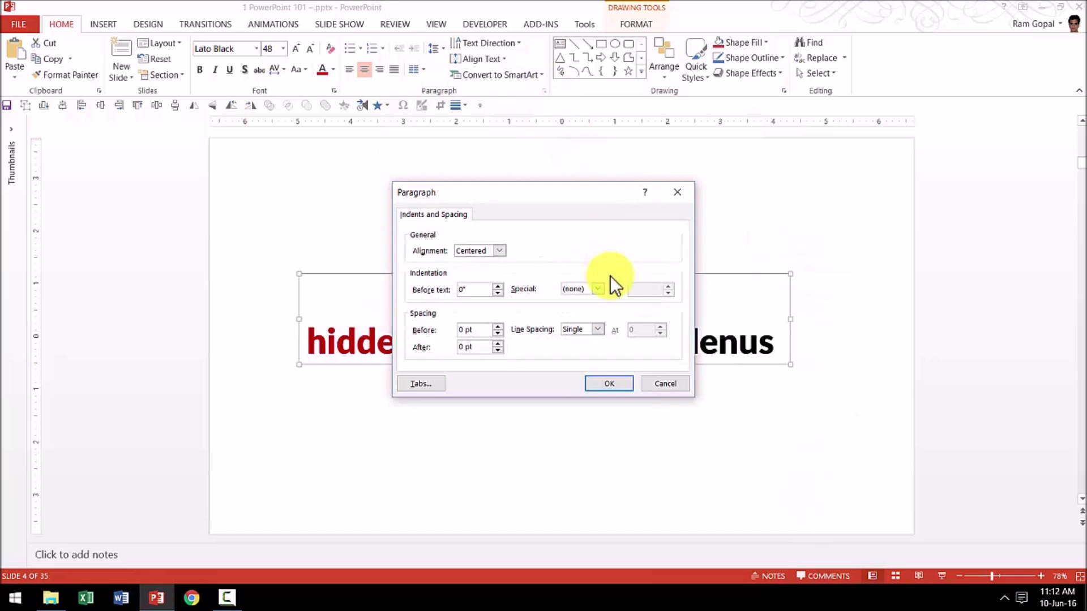
left_click(657, 383)
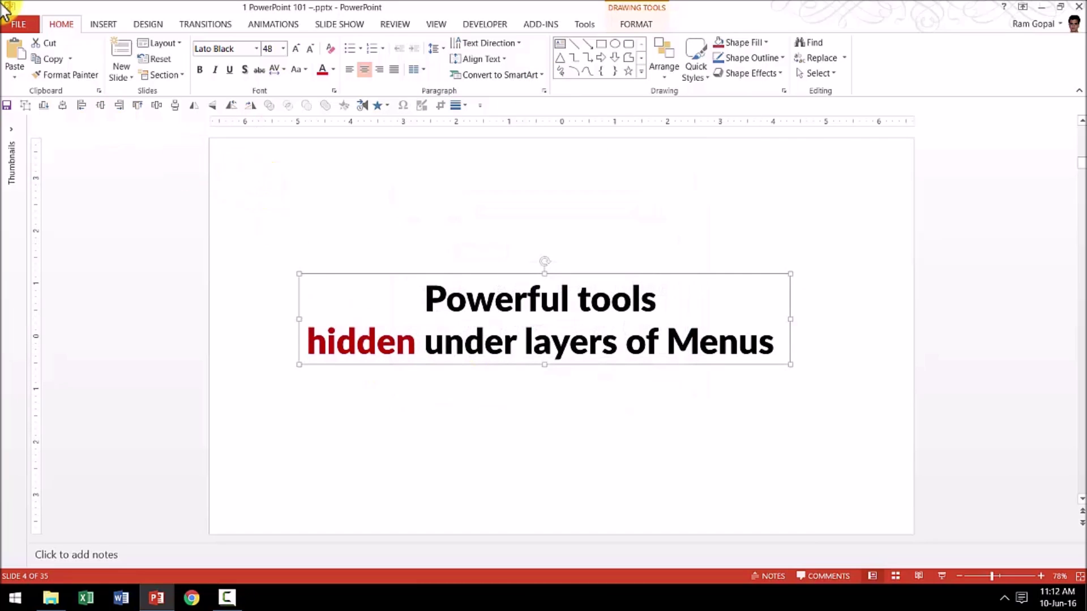
left_click(19, 25)
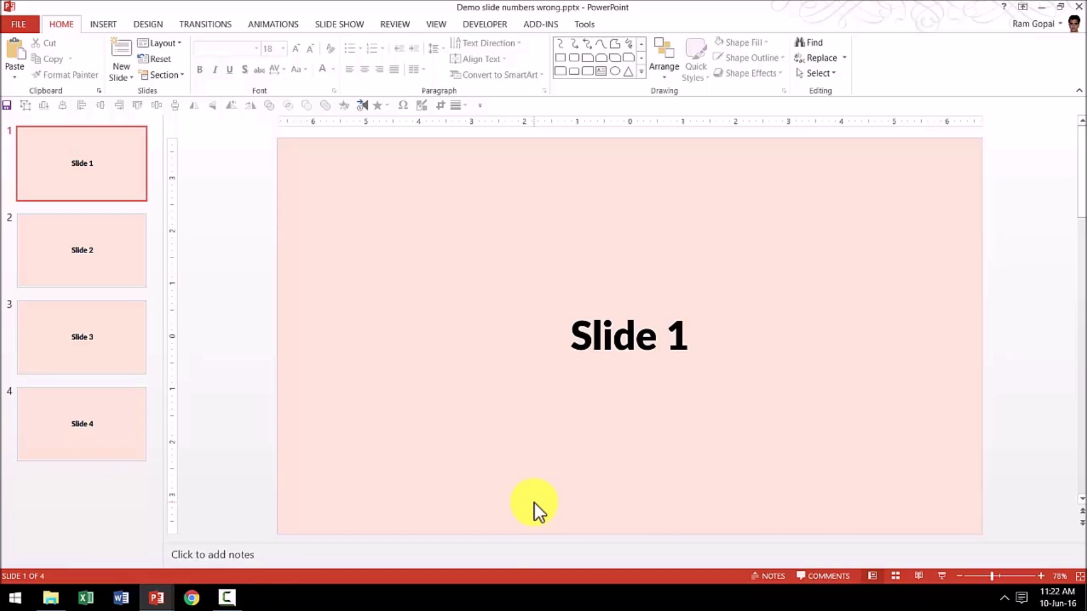
Add a text box reading 1 in Slide 1's bottom-right corner
left_click(600, 71)
left_click(954, 509)
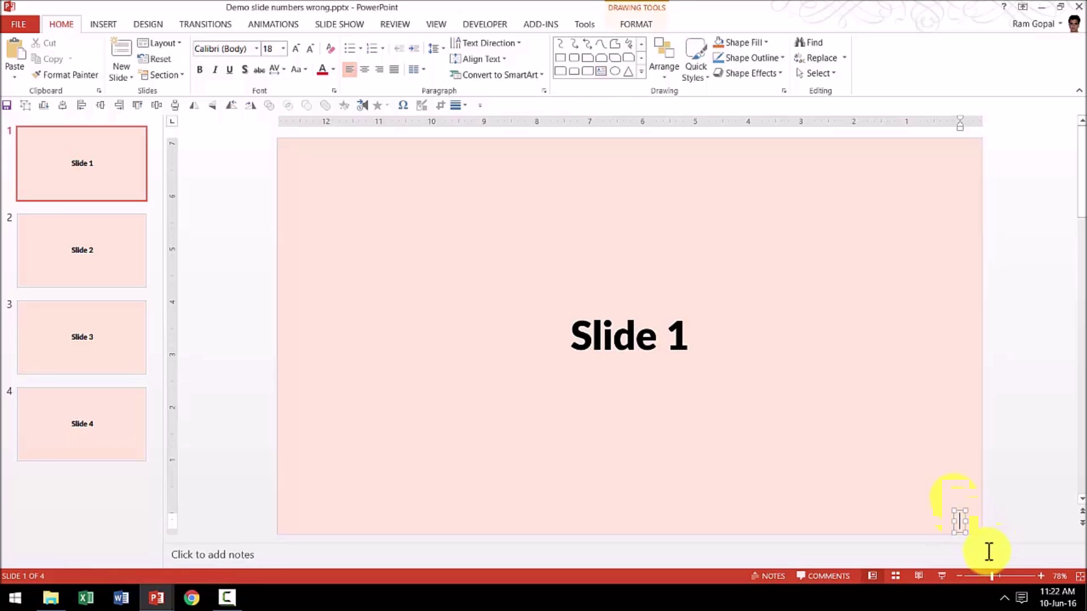
type("1")
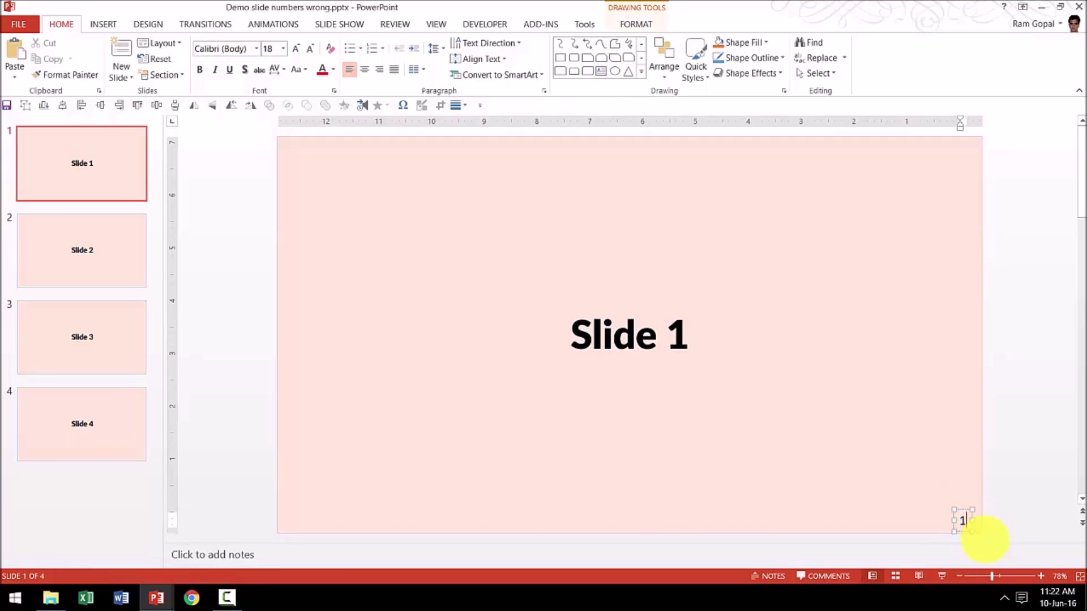
left_click(968, 516)
Select the slide-number box for copying and move on to Slide 2
left_click(970, 512)
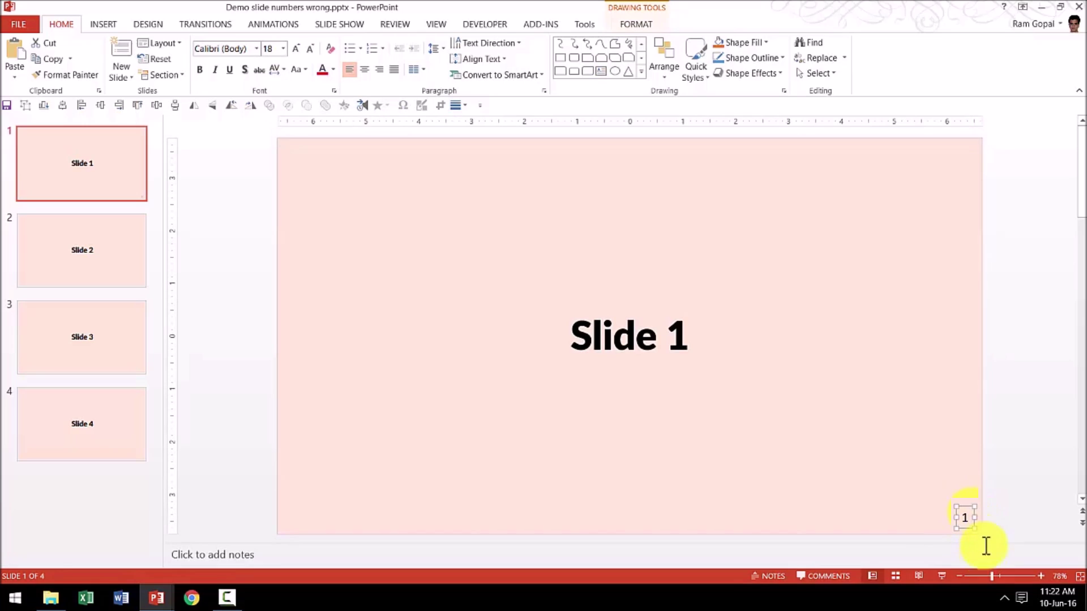
left_click(1014, 501)
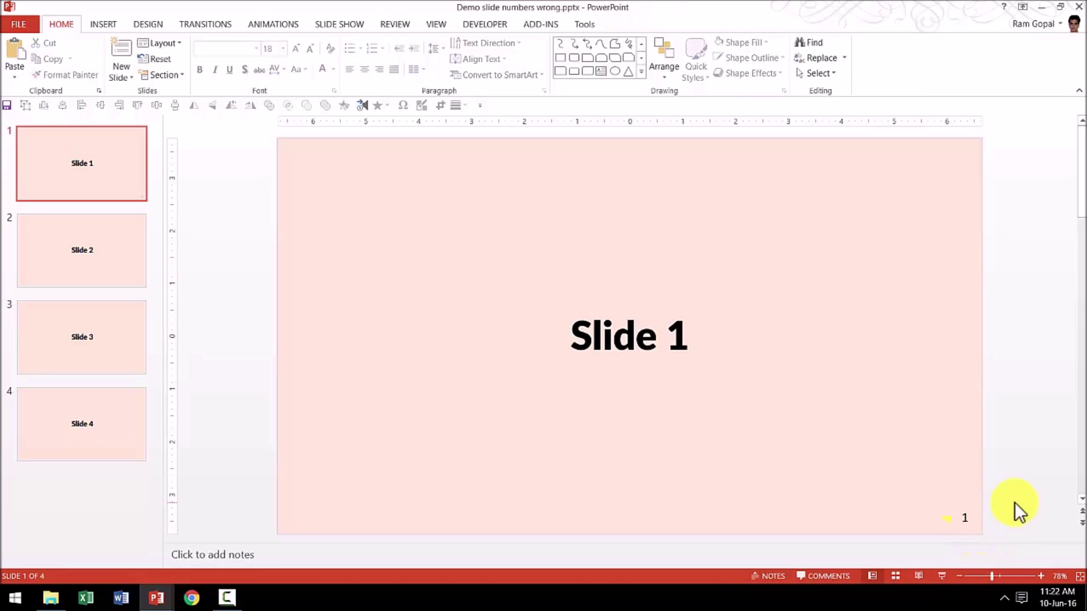
left_click(956, 491)
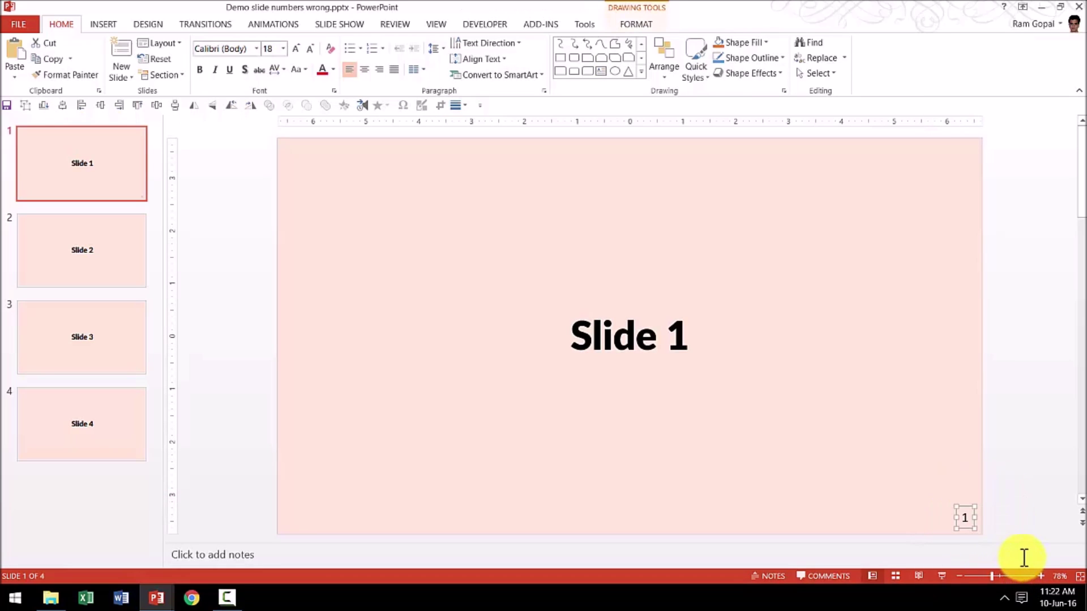
key("Page_Down")
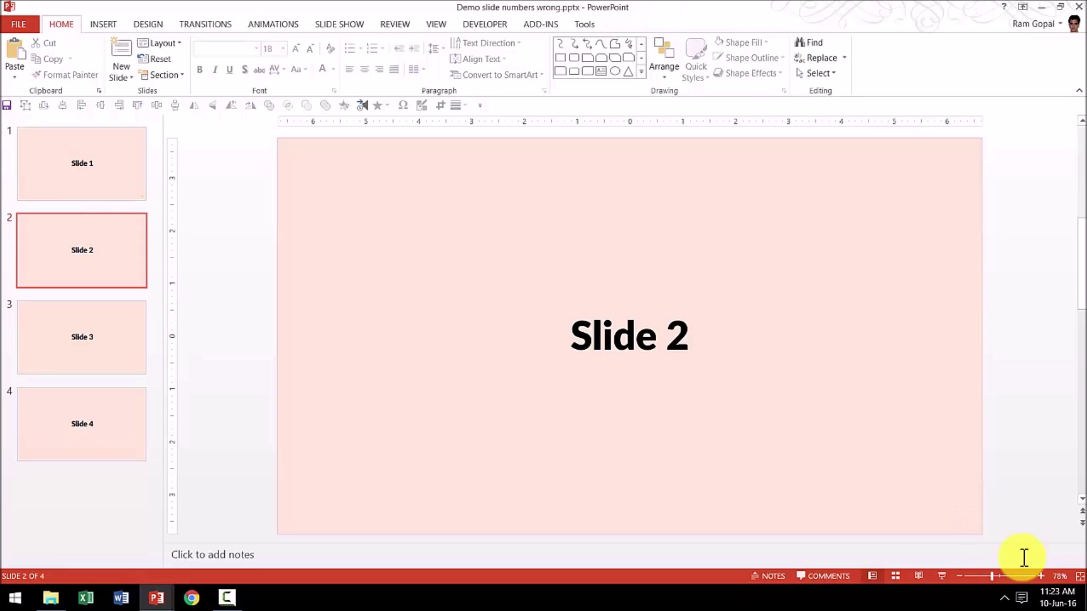
Paste the number box onto Slides 2 and 3, editing them to read 2 and 3
key("ctrl+v")
left_click(963, 513)
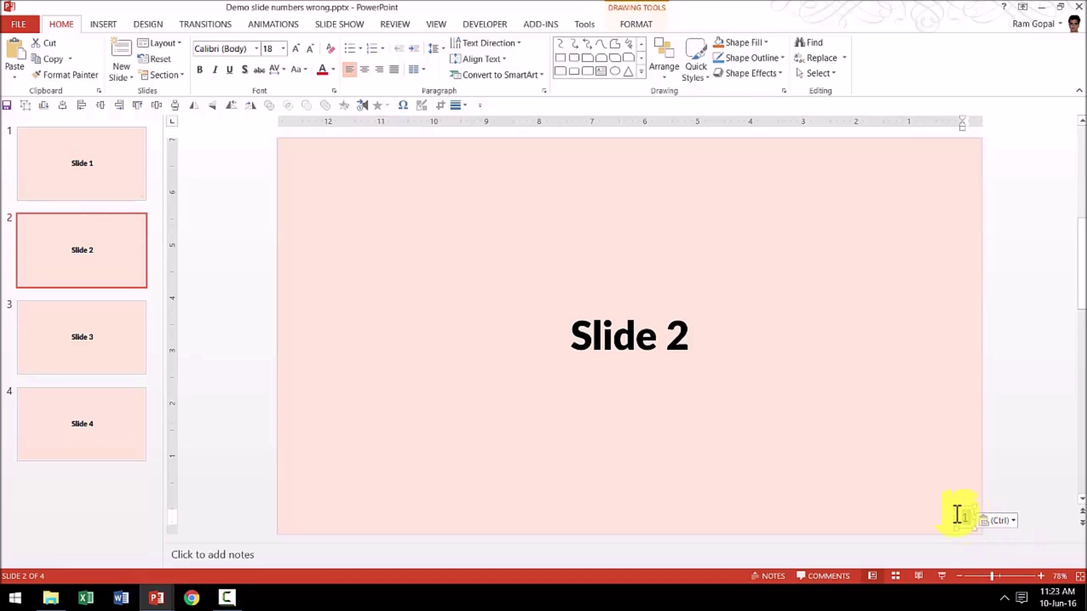
left_click(1011, 506)
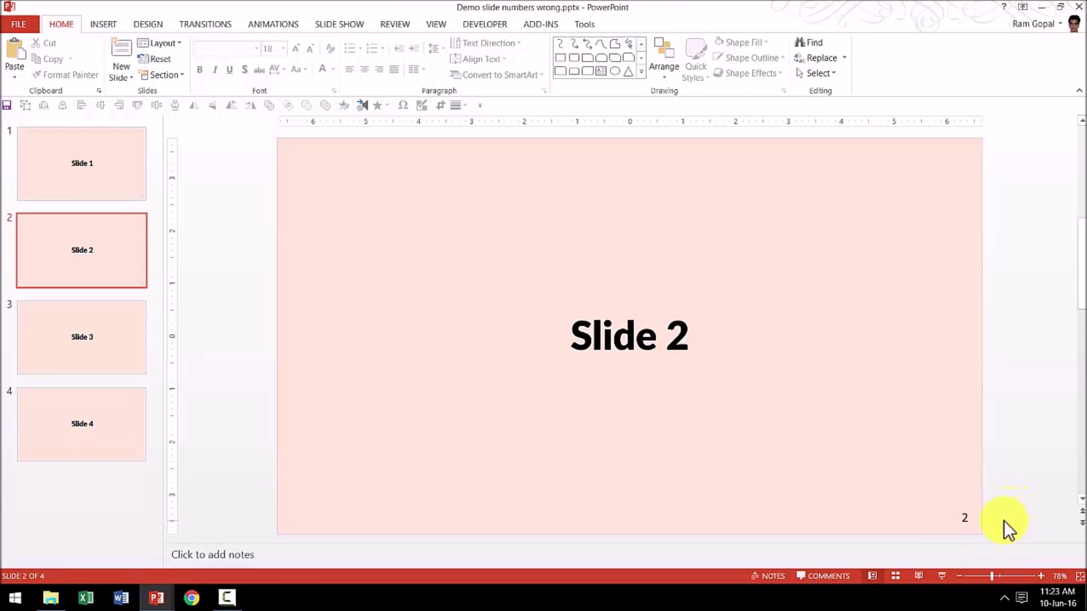
key("Page_Down")
key("ctrl+v")
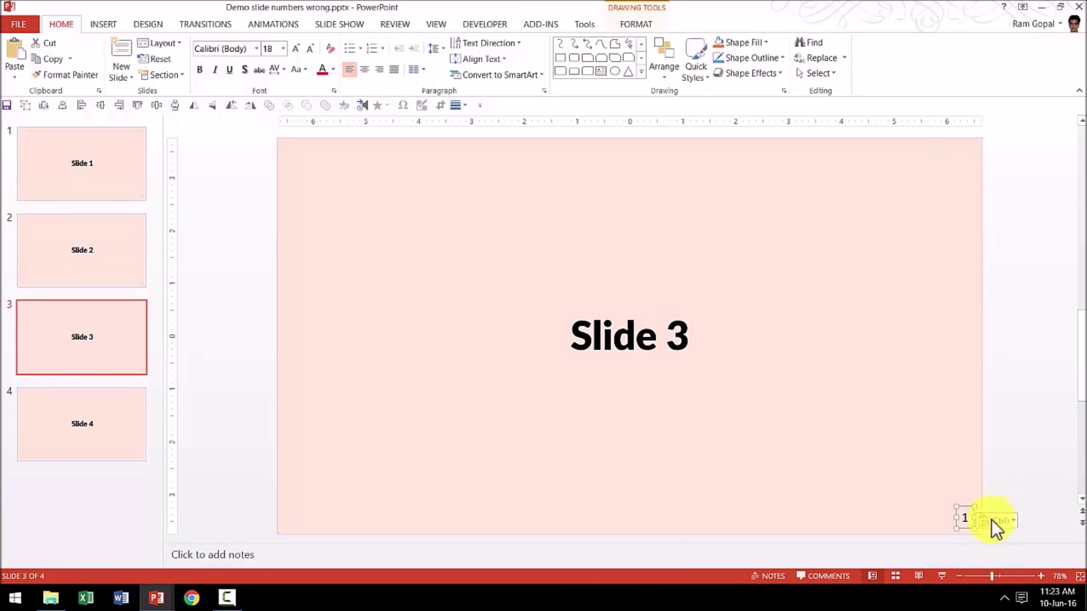
left_click(968, 517)
left_click(970, 517)
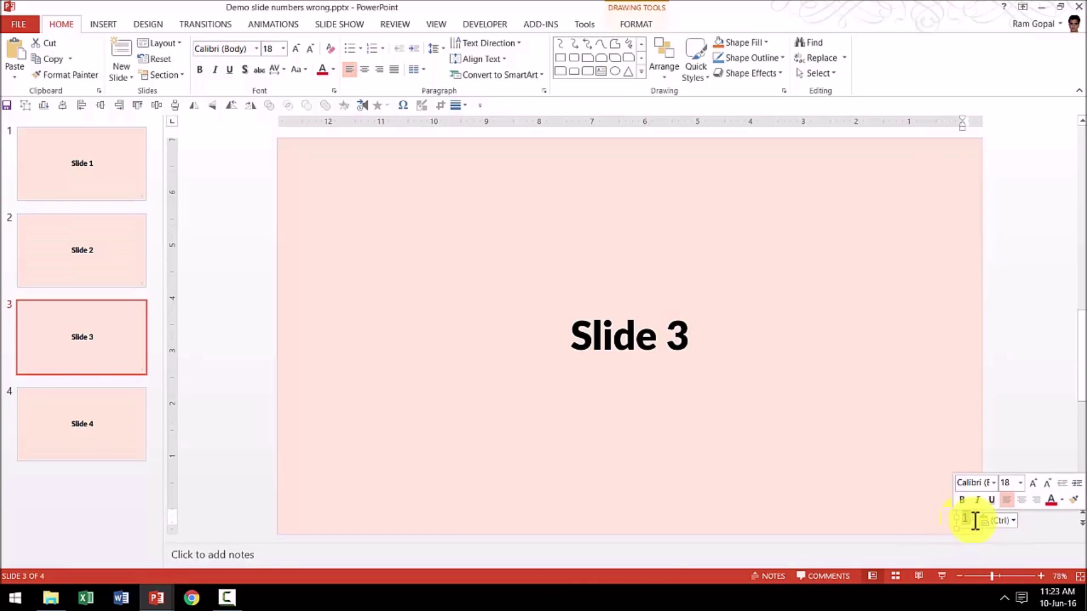
key("Escape")
Paste a number box reading 4 onto Slide 4, then check Slides 2 and 3
key("Page_Down")
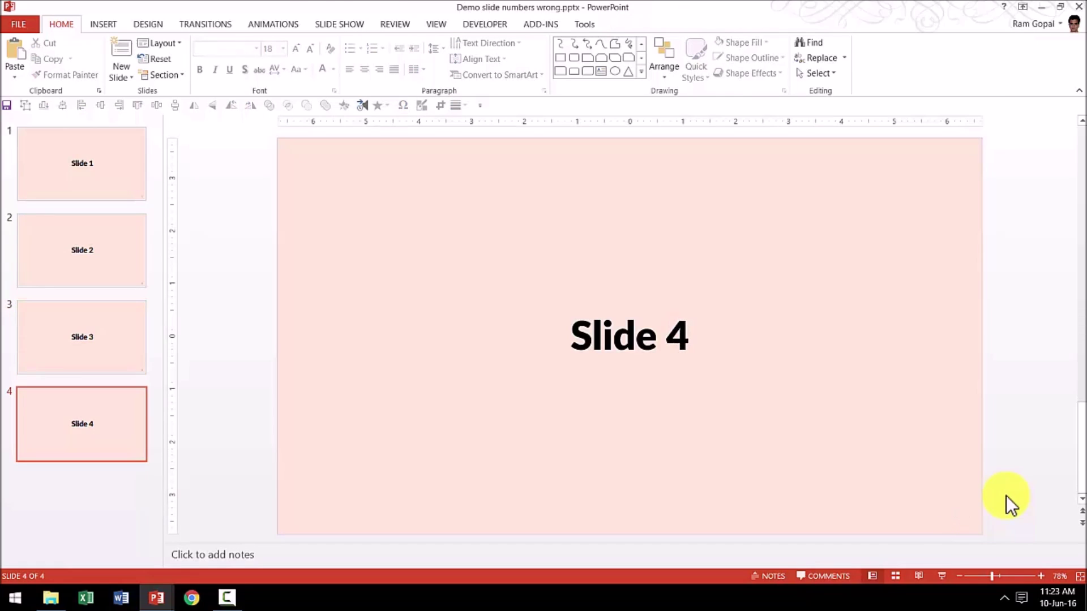
key("ctrl+v")
left_click(964, 517)
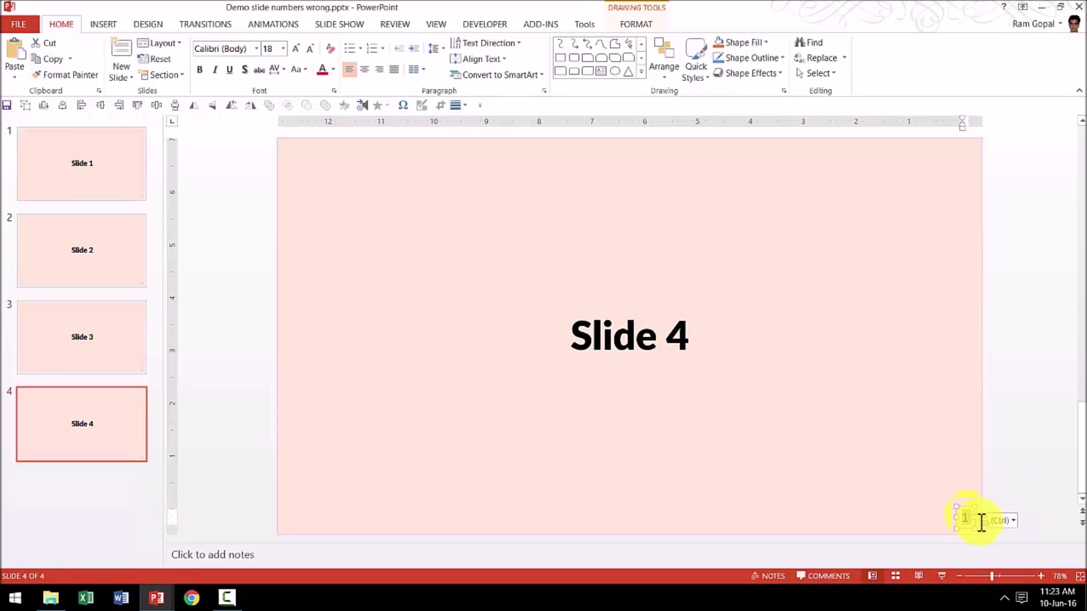
left_click(997, 491)
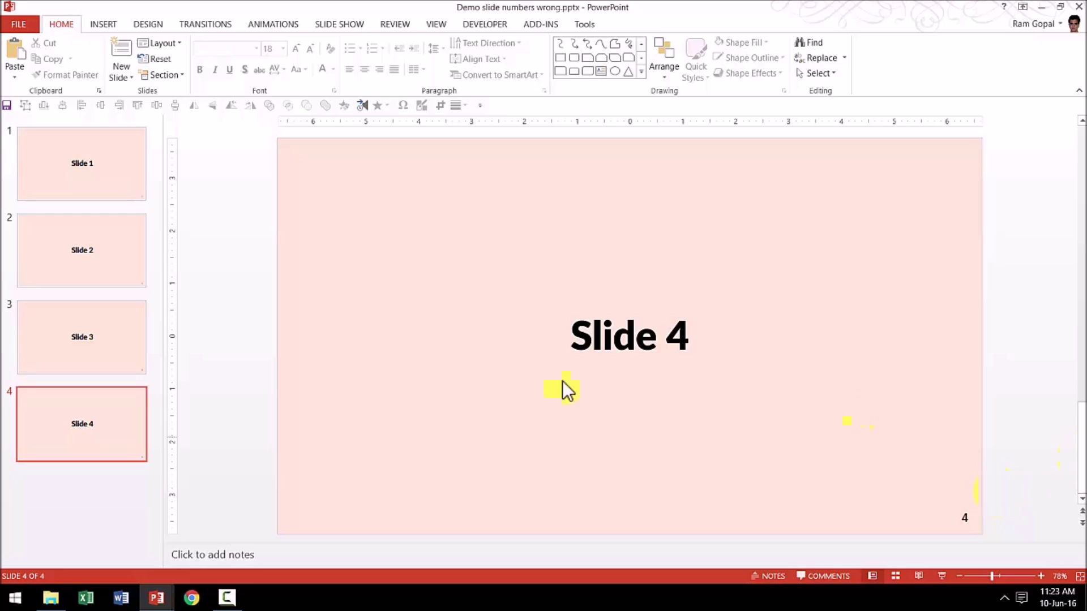
left_click(106, 269)
left_click(102, 311)
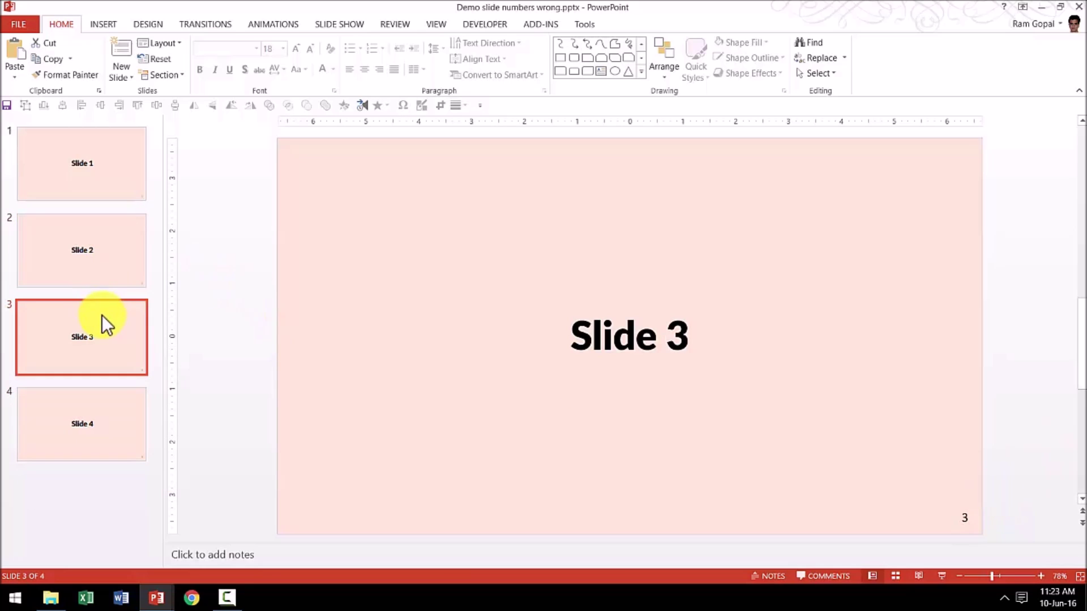
Insert a new slide after Slide 2 titled 'Slide 2A' and advance through the slide show
right_click(114, 263)
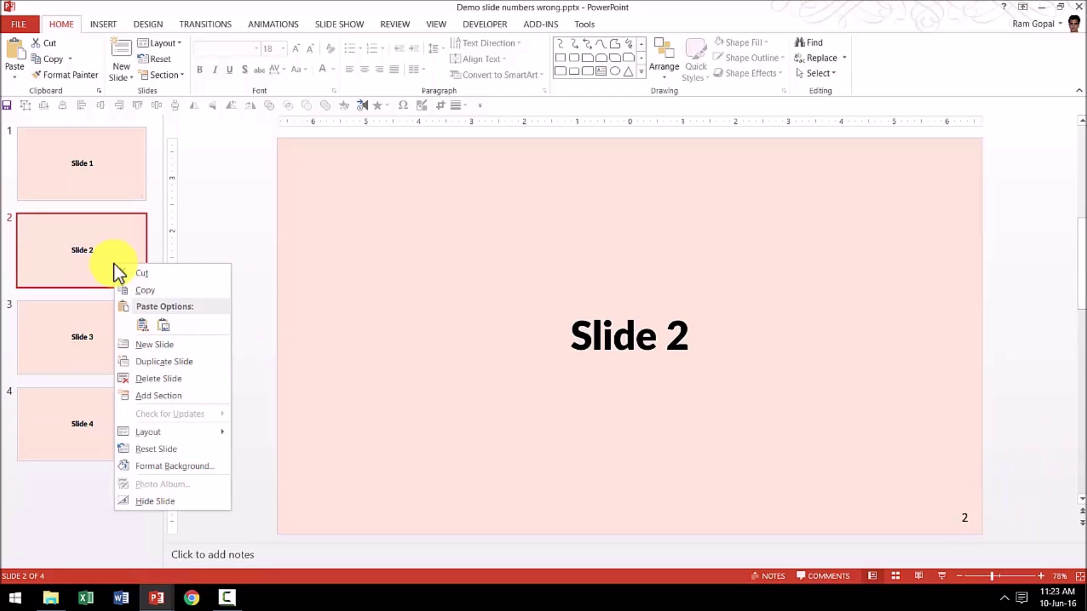
left_click(148, 346)
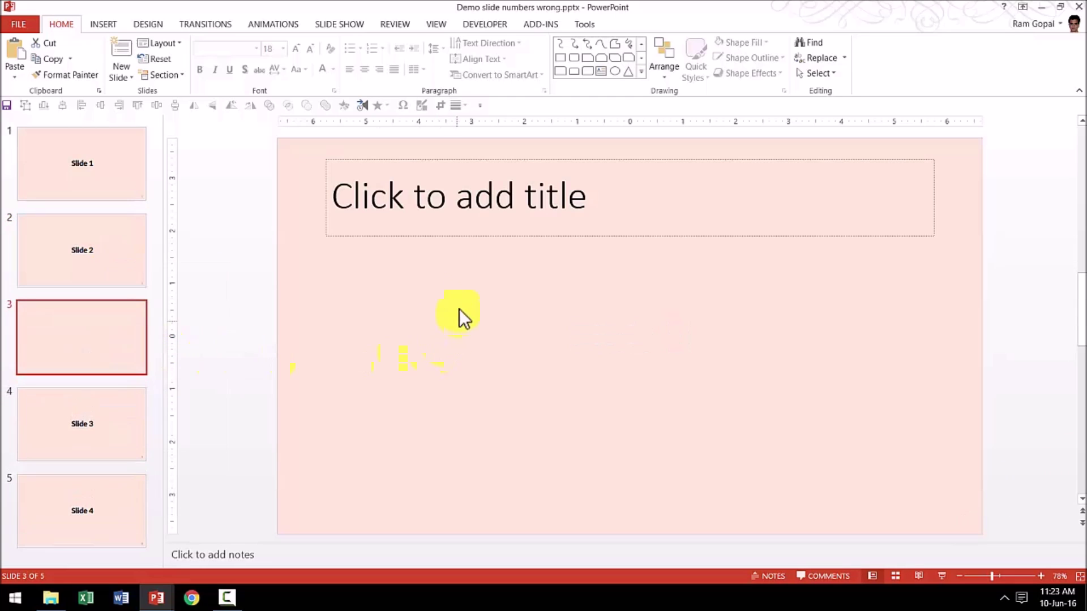
left_click(431, 193)
type("S")
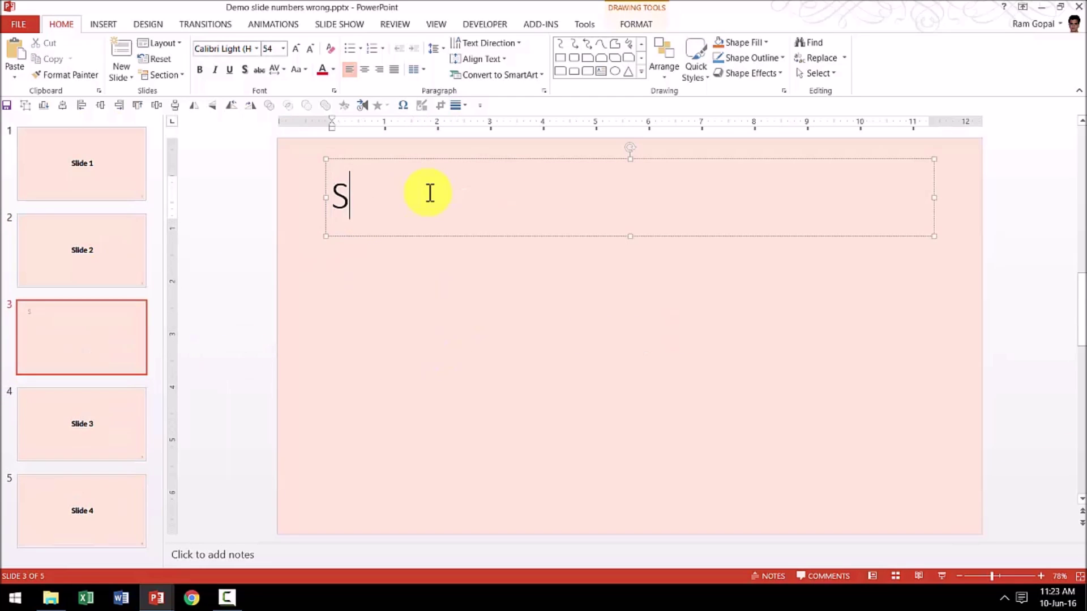
type("lide 2A")
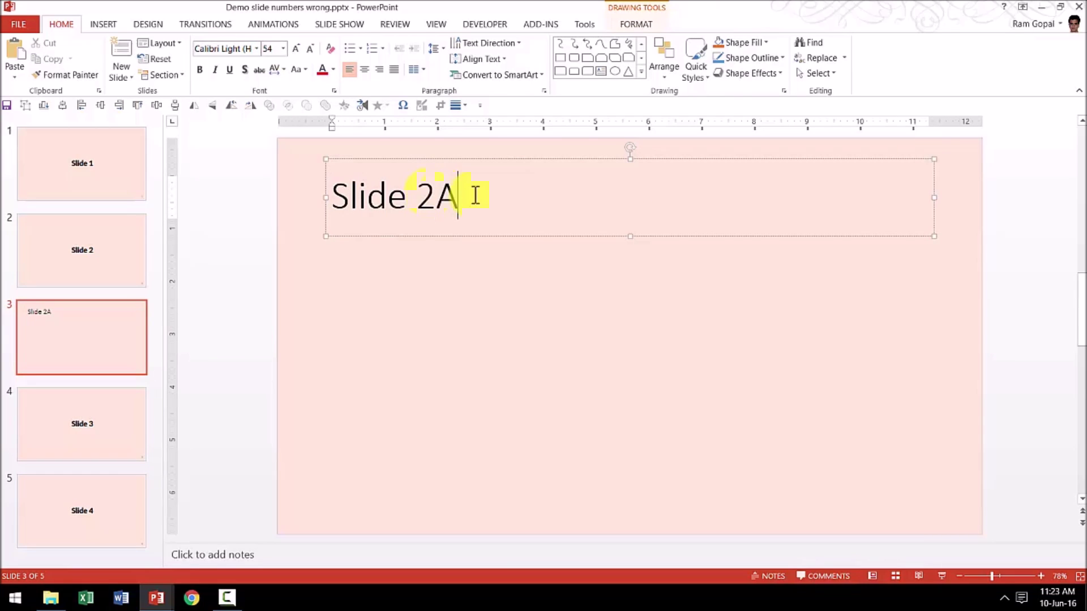
left_click(798, 362)
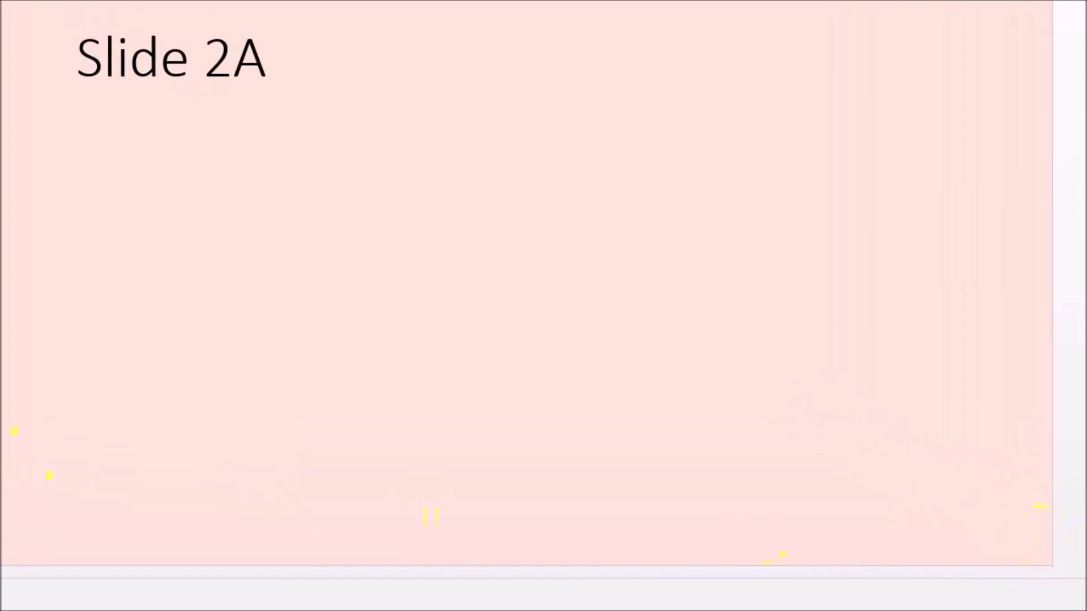
key("Page_Down")
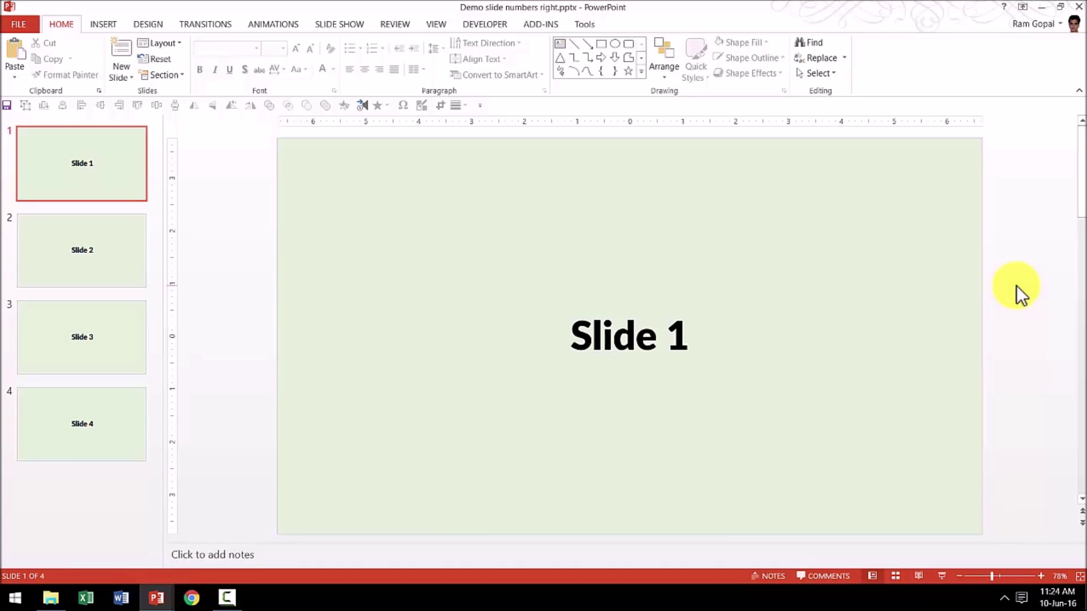
Tick the Slide number option in the Insert tab's Header and Footer settings
left_click(105, 26)
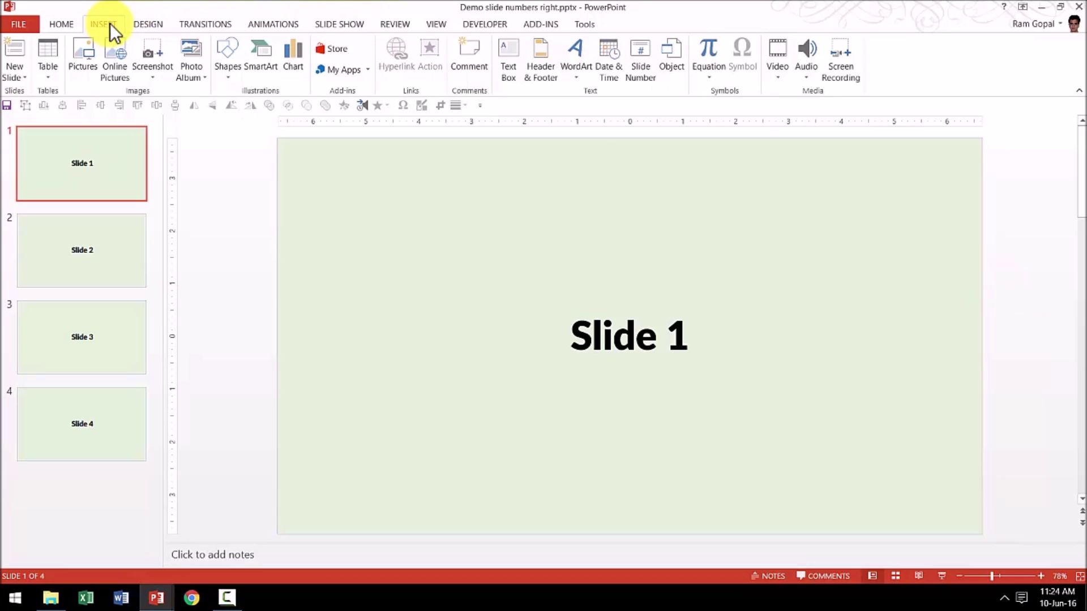
left_click(648, 78)
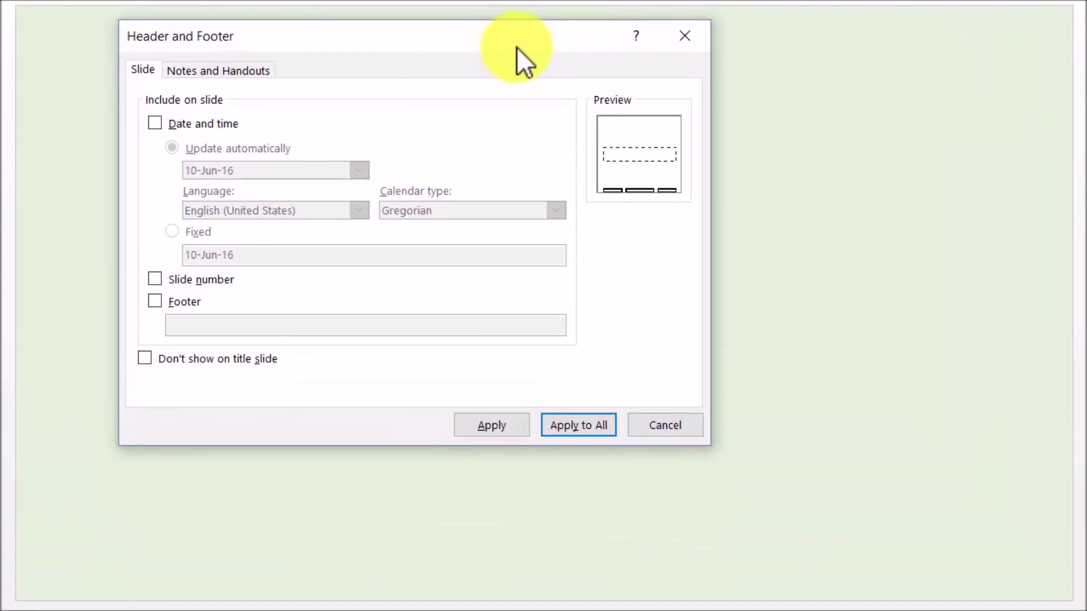
left_click(155, 280)
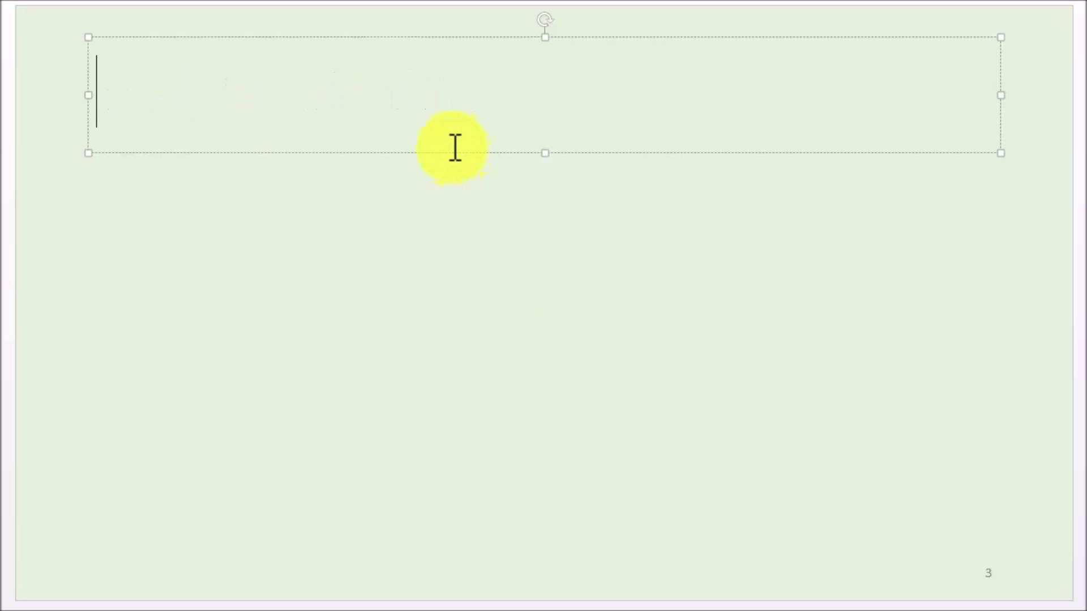
Title the new slide 'Slide 2A' and review the Header and Footer settings without changes
type("Slide 2A")
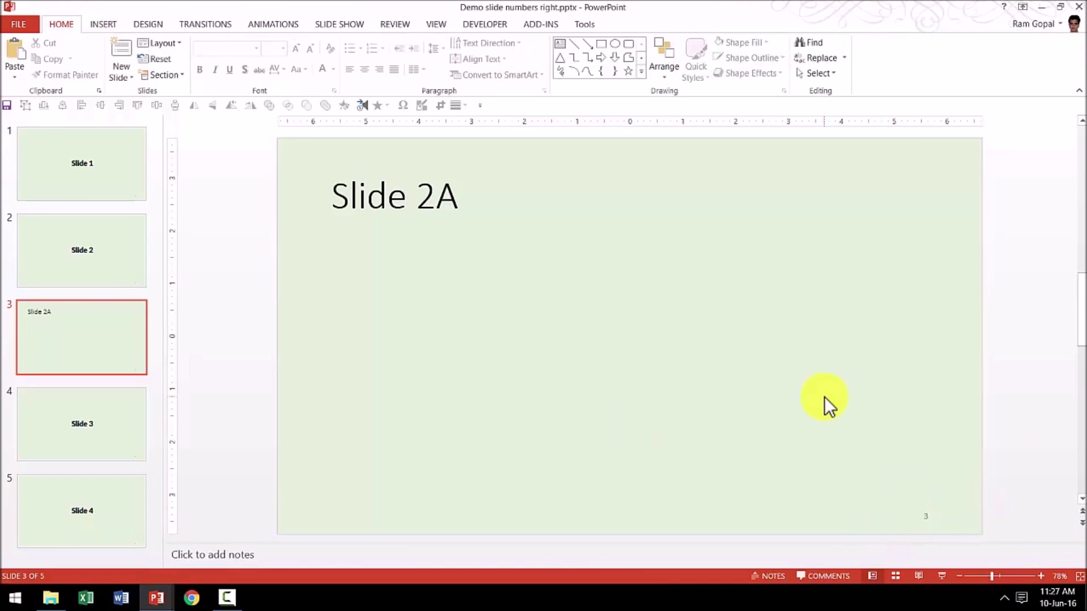
left_click(100, 25)
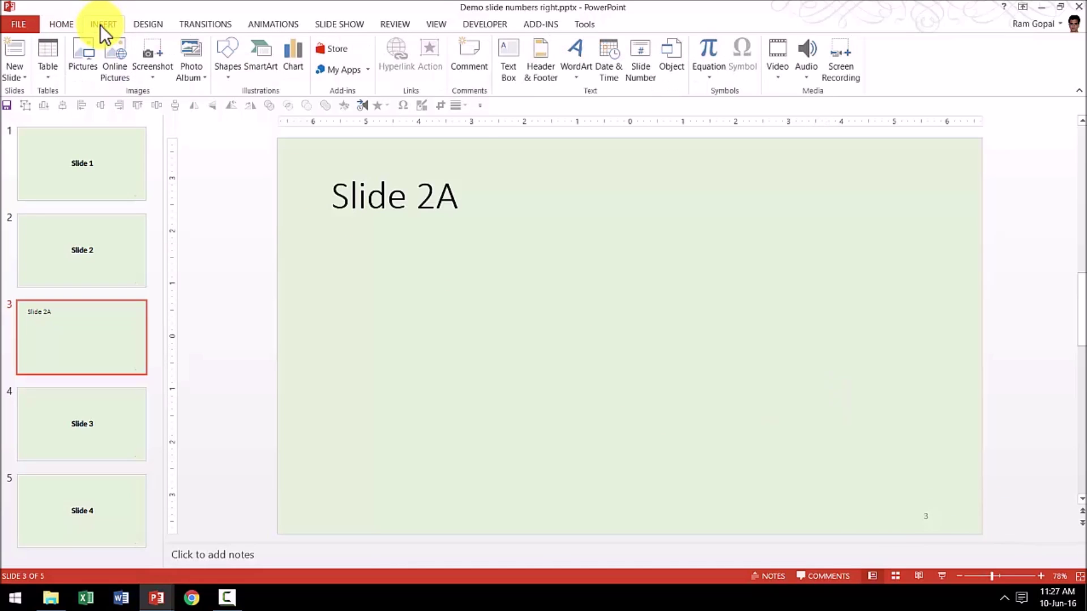
left_click(633, 75)
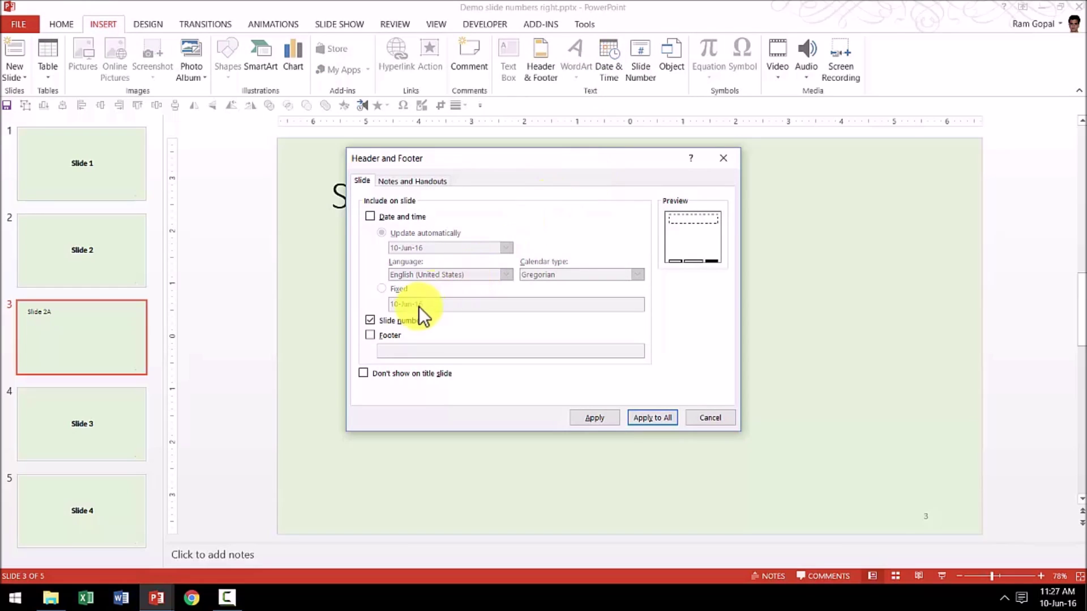
left_click(711, 418)
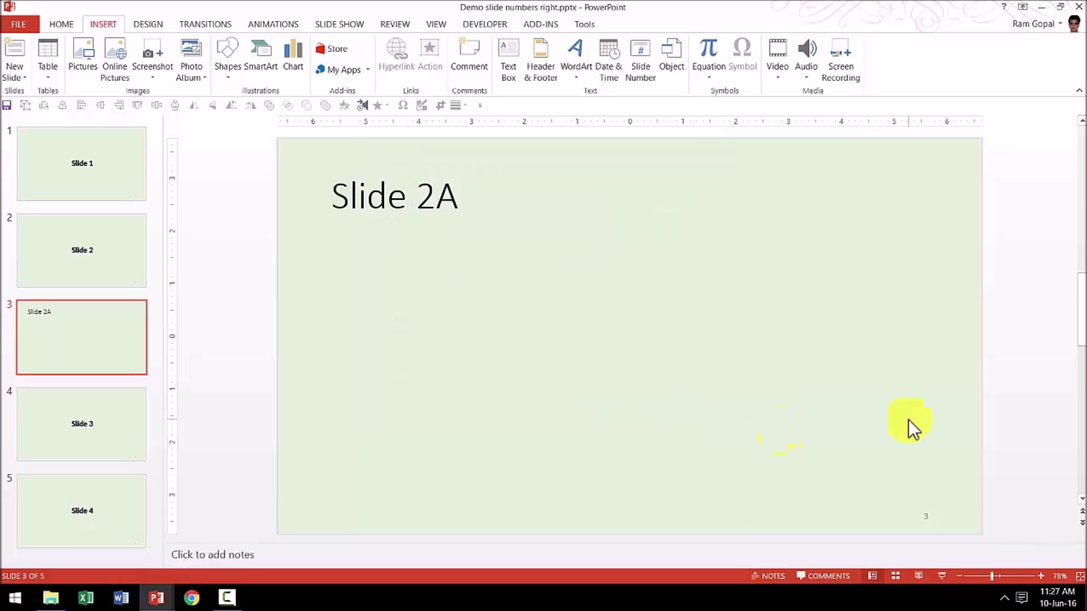
Draw a text box near the Slide 2A slide's bottom right containing 1
left_click(62, 24)
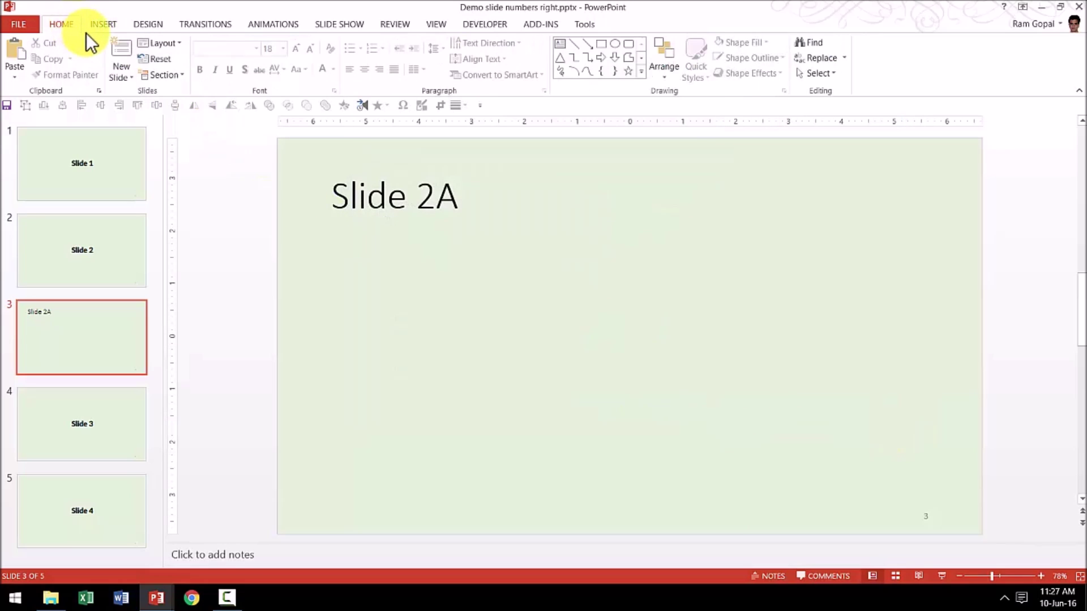
left_click(560, 44)
left_click(898, 412)
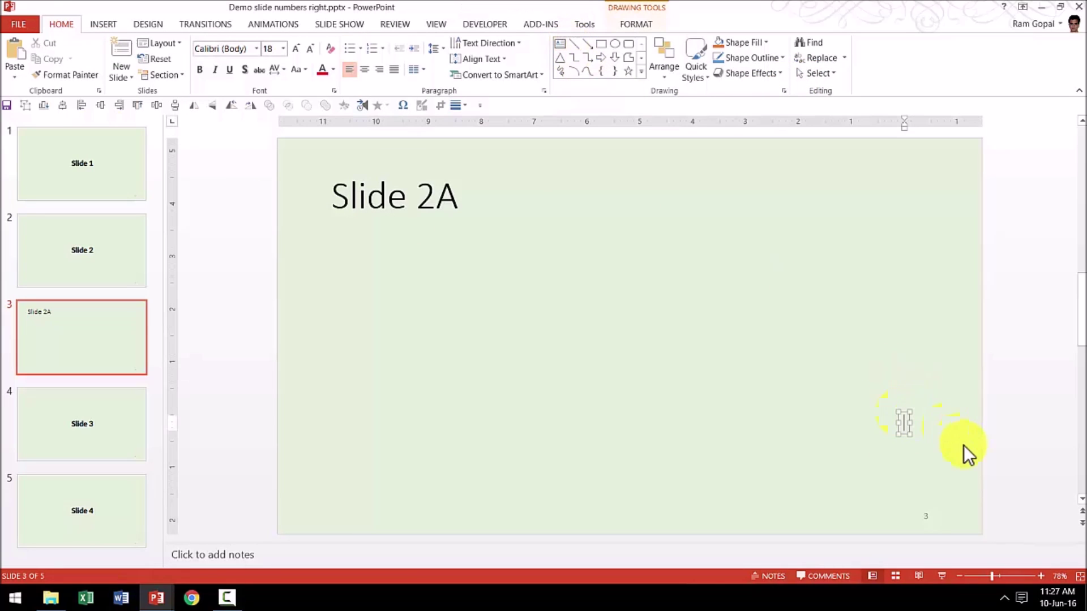
type("1")
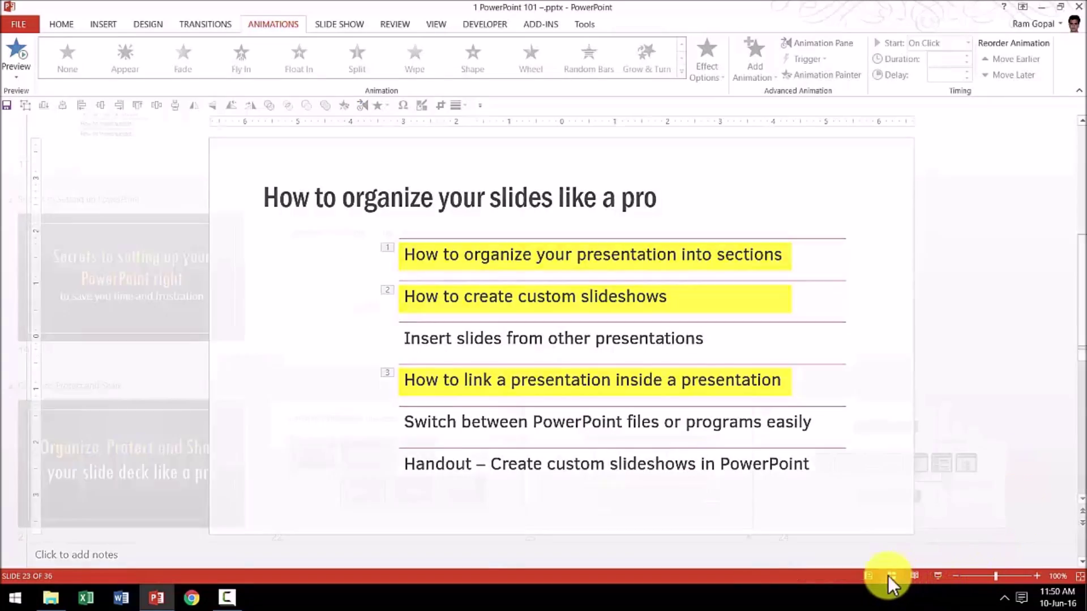
Scroll up and down through the Slide Sorter sections to browse the deck
scroll(688, 360, "up", 10)
scroll(689, 360, "down", 15)
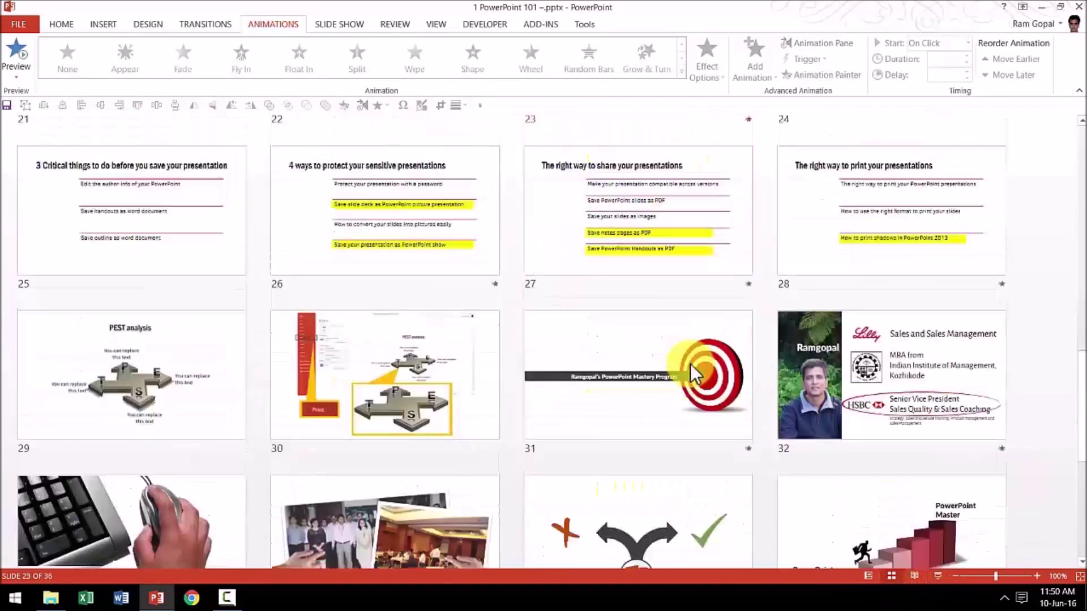
scroll(690, 363, "up", 8)
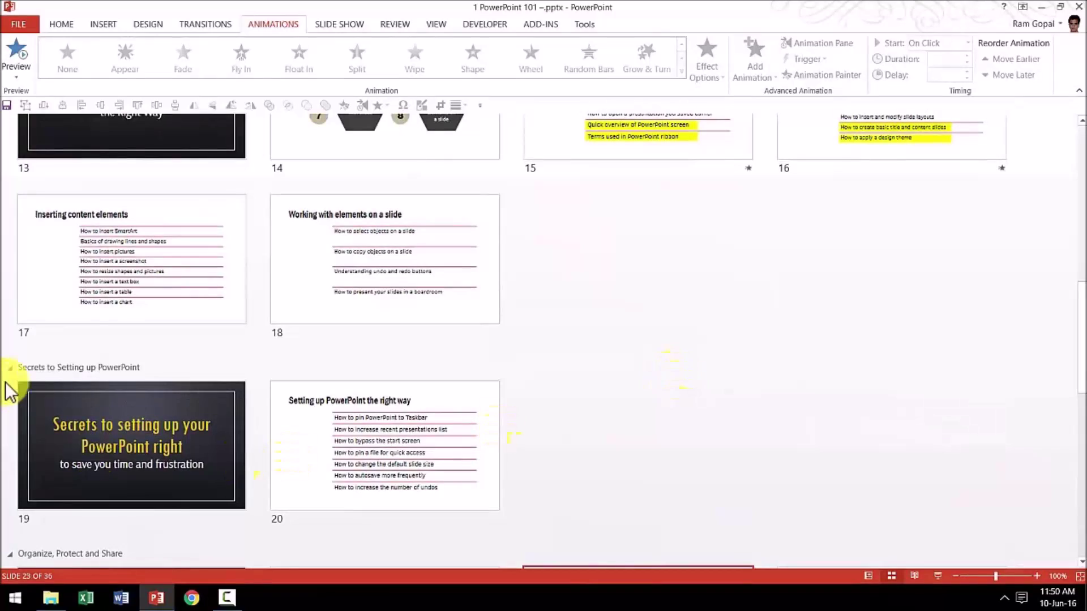
scroll(226, 382, "down", 5)
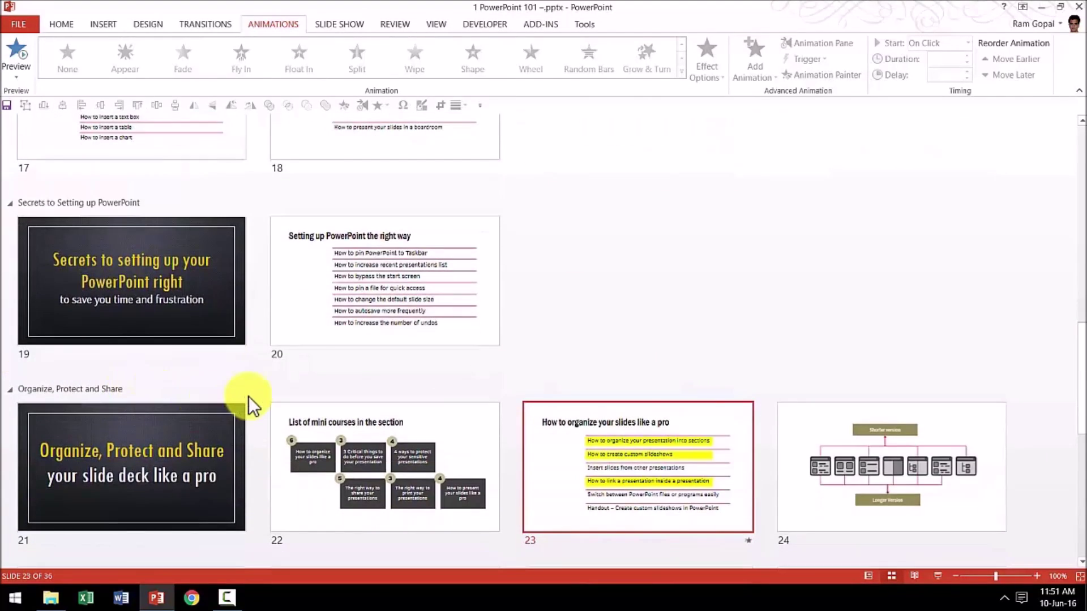
scroll(202, 518, "down", 5)
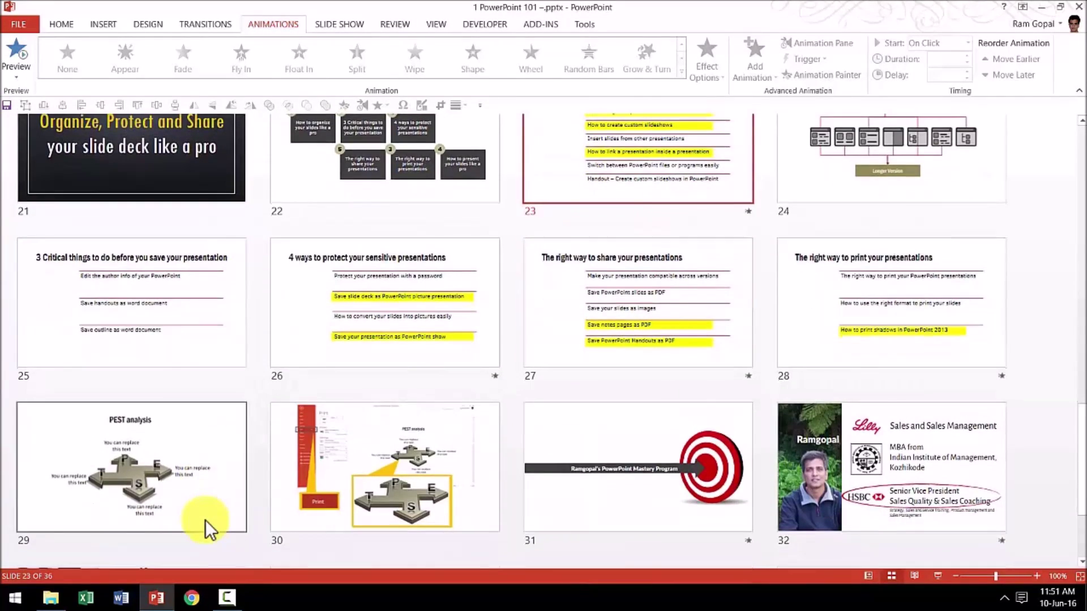
scroll(213, 436, "up", 15)
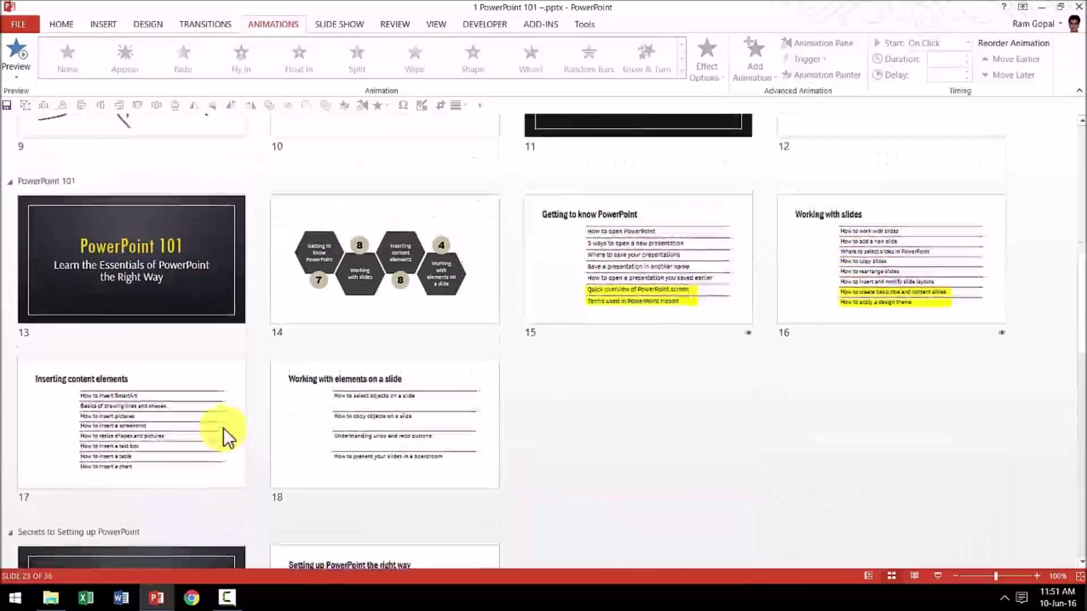